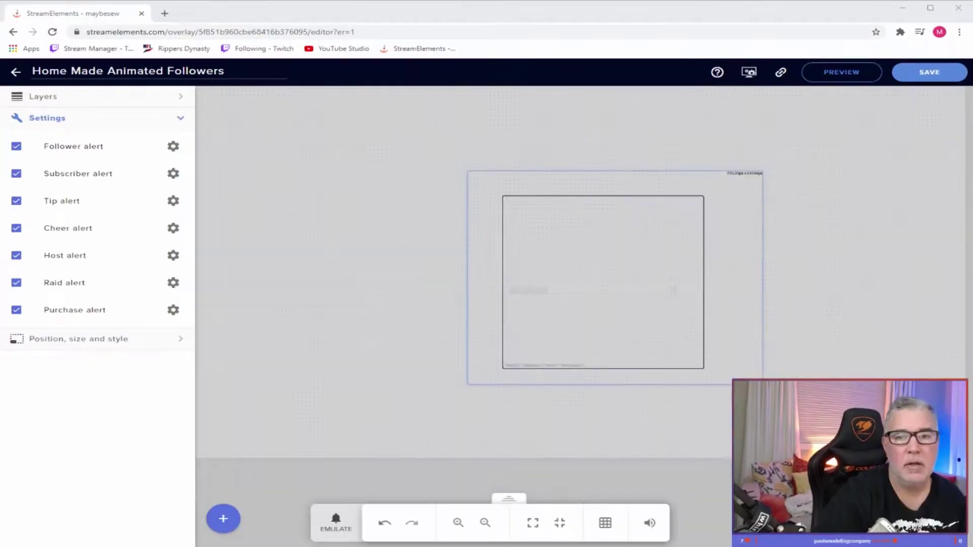
Check the Emulate event list, then open the cheer alert's advanced settings
click(336, 522)
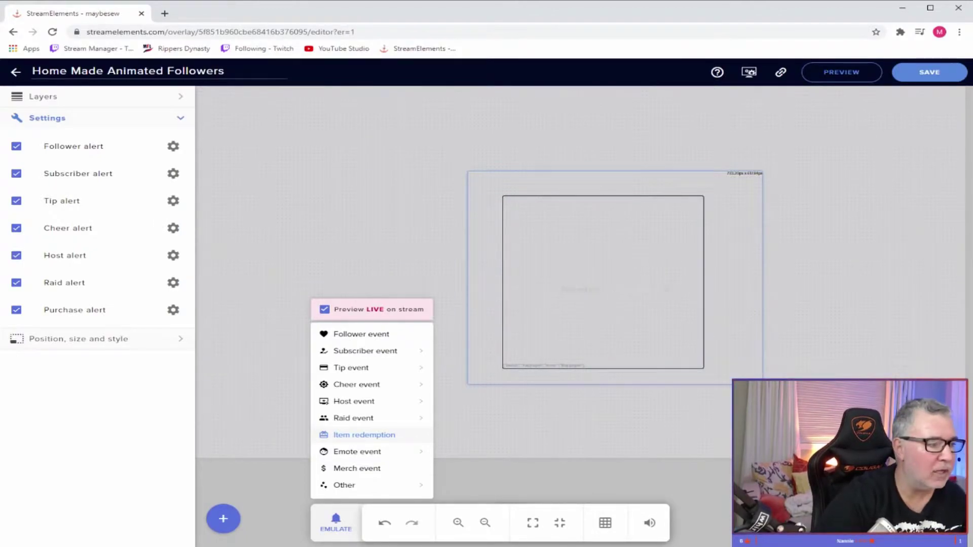
click(173, 228)
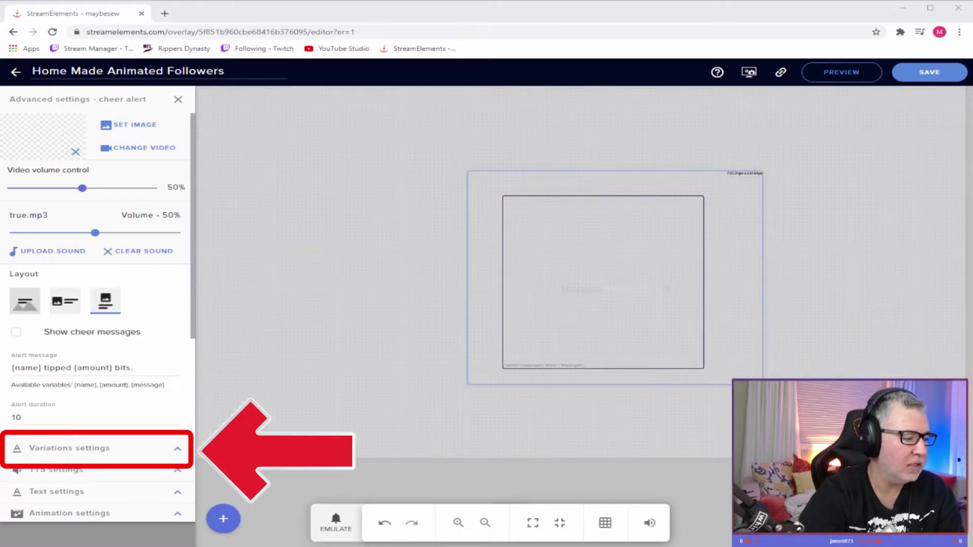
Expand the cheer alert's variations to reach the Bits 1 variation
click(182, 450)
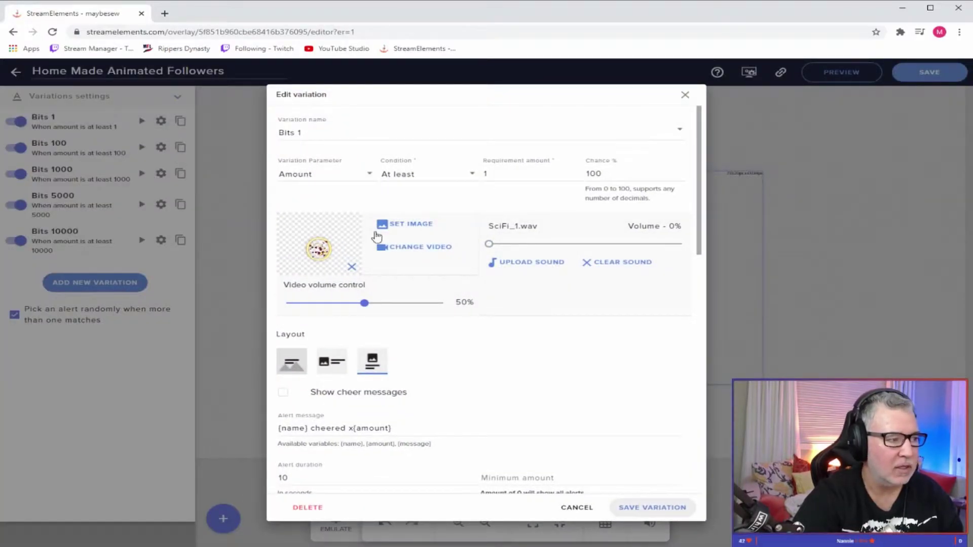
Set the Bits 1 variation's media to the animated logo video and save the variation
click(404, 226)
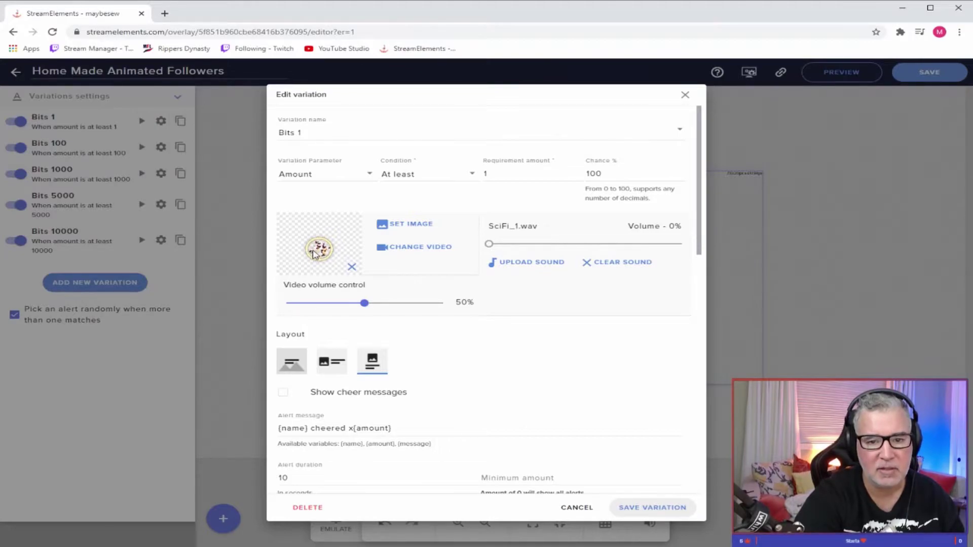
click(417, 248)
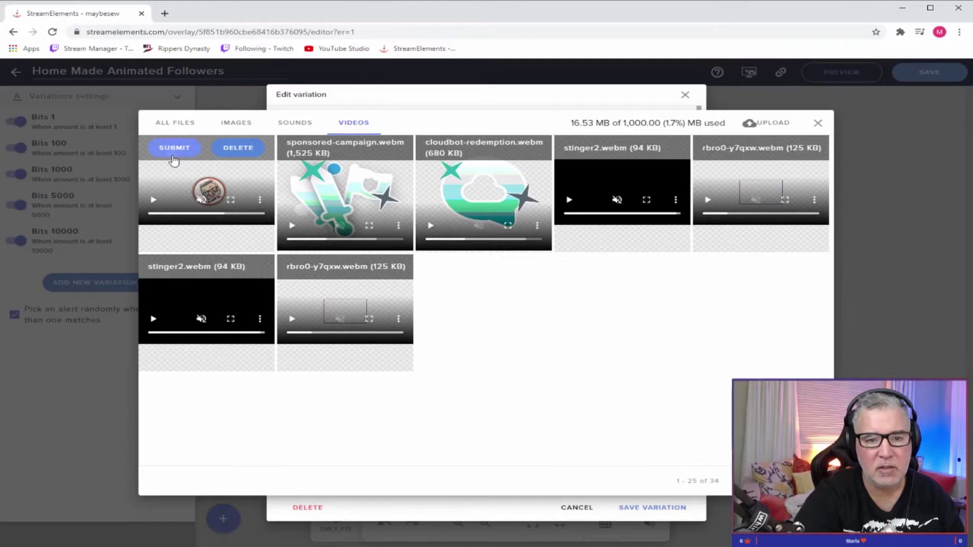
click(175, 150)
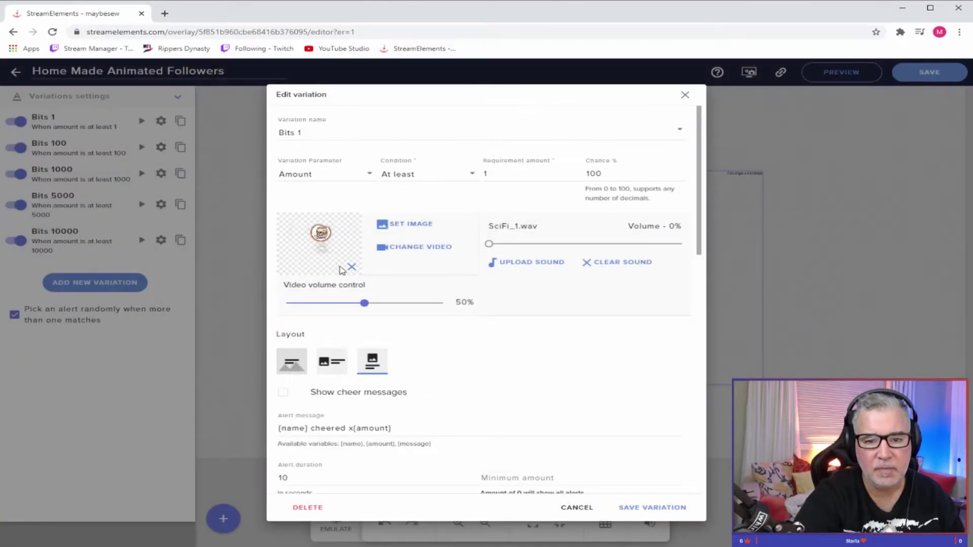
click(652, 507)
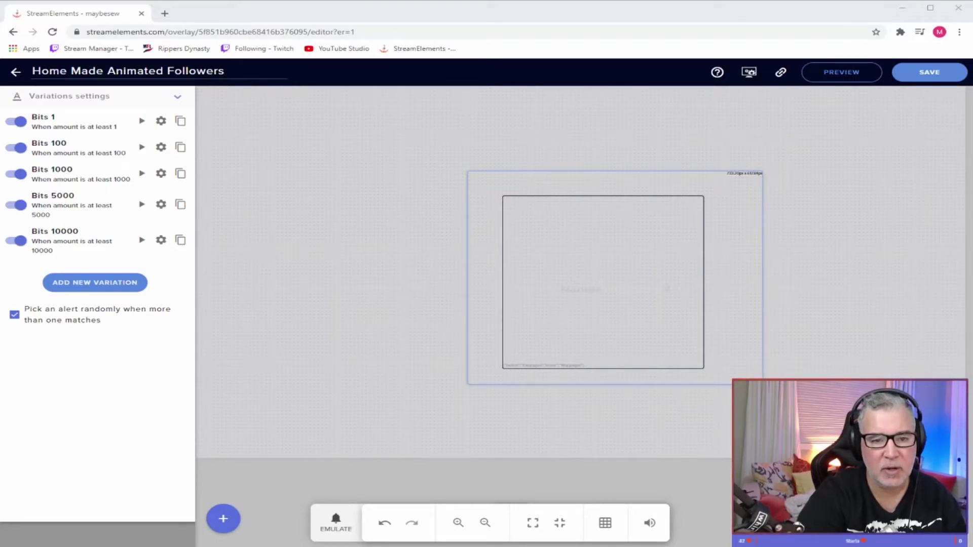
Switch the Bits 1 cheer variation off
click(21, 121)
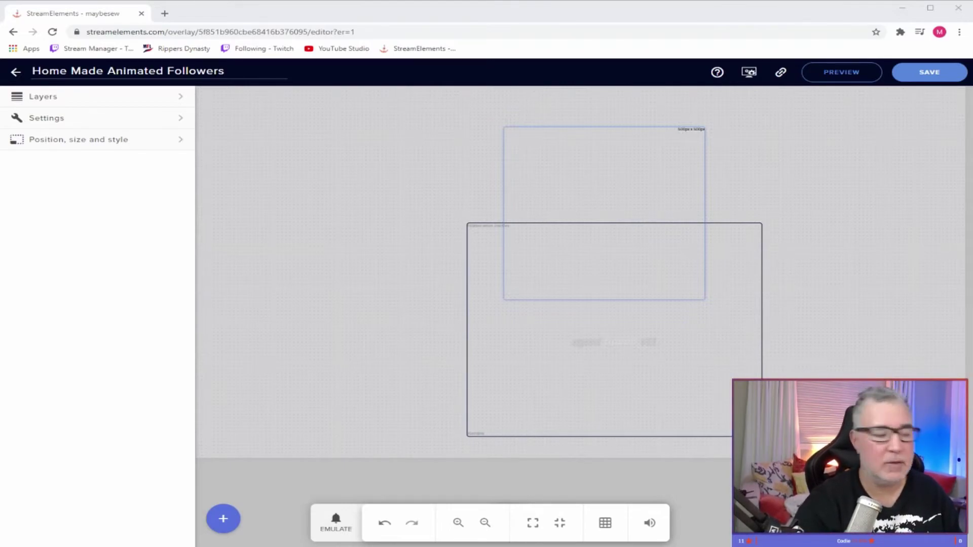
Emulate a follower event to preview the alert on the canvas
click(336, 523)
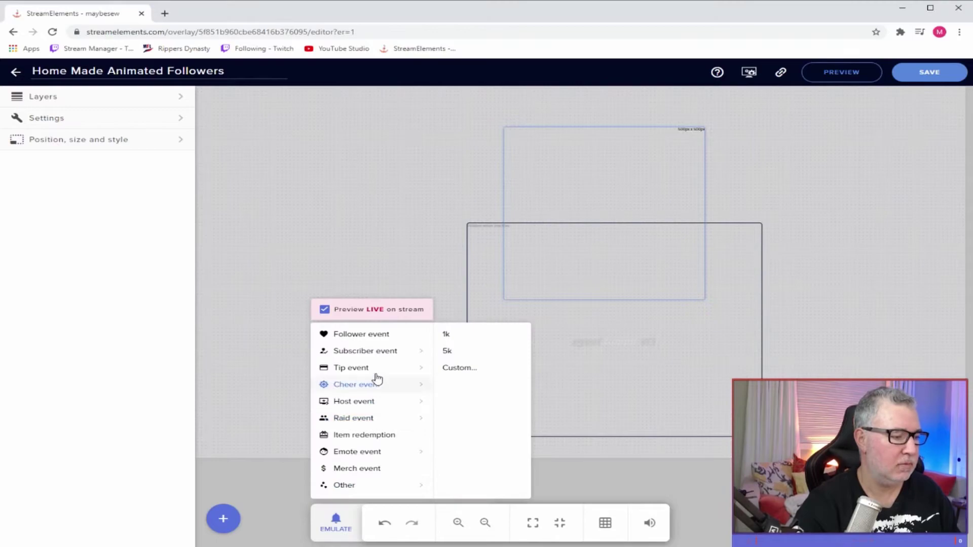
click(379, 336)
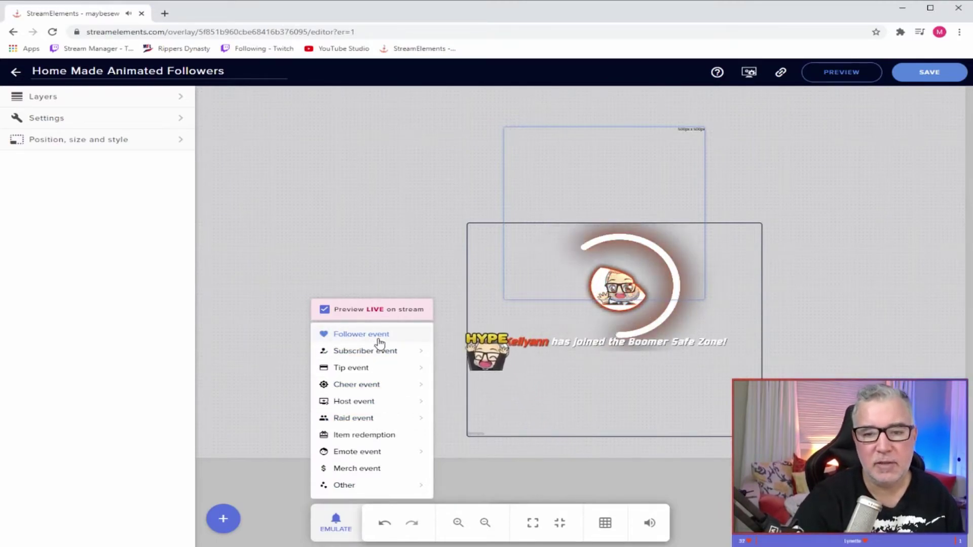